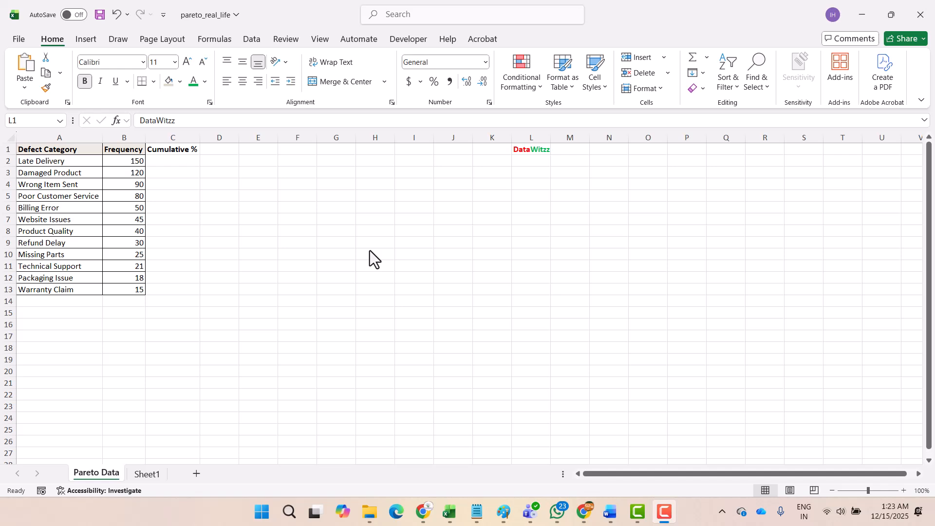
Step: Review the defect categories, their frequencies and the empty Cumulative % column in the data table
left_click(437, 208)
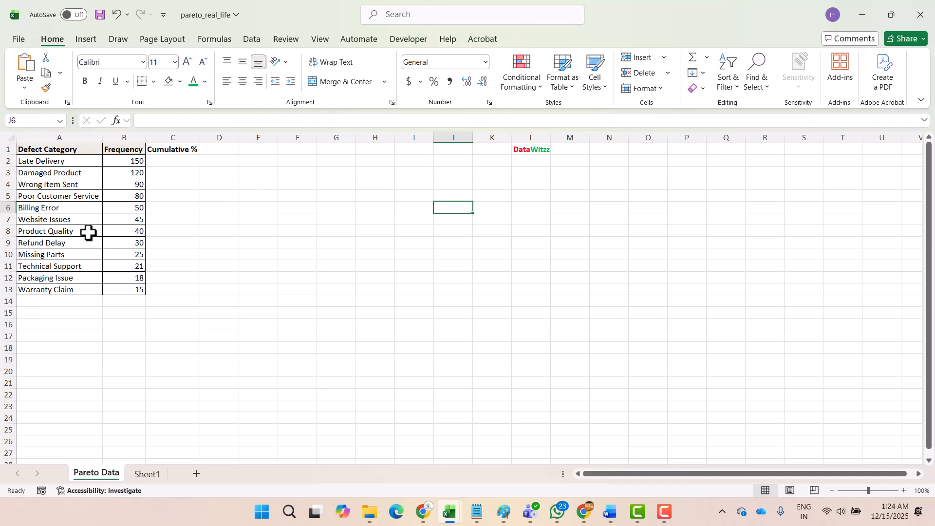
left_click(53, 161)
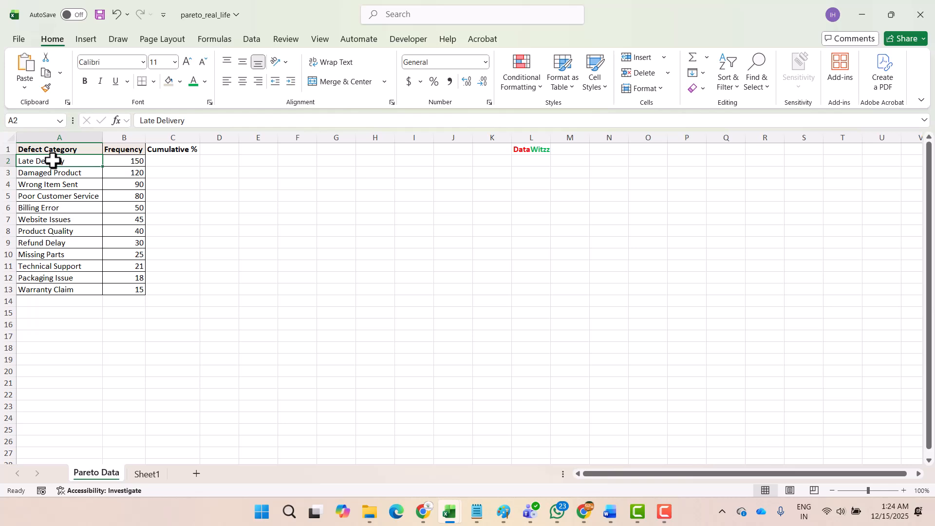
key("ctrl+shift+Down")
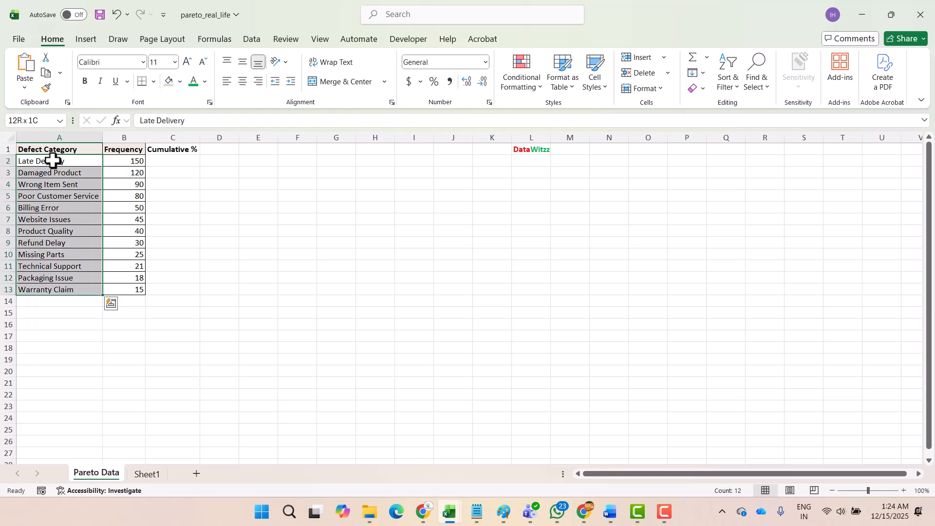
key("Up")
key("Down")
key("Right")
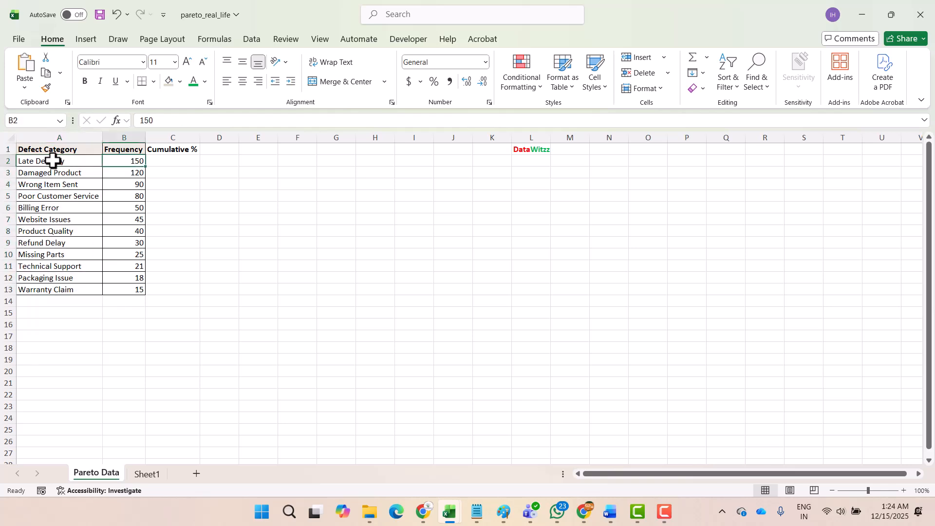
key("Left")
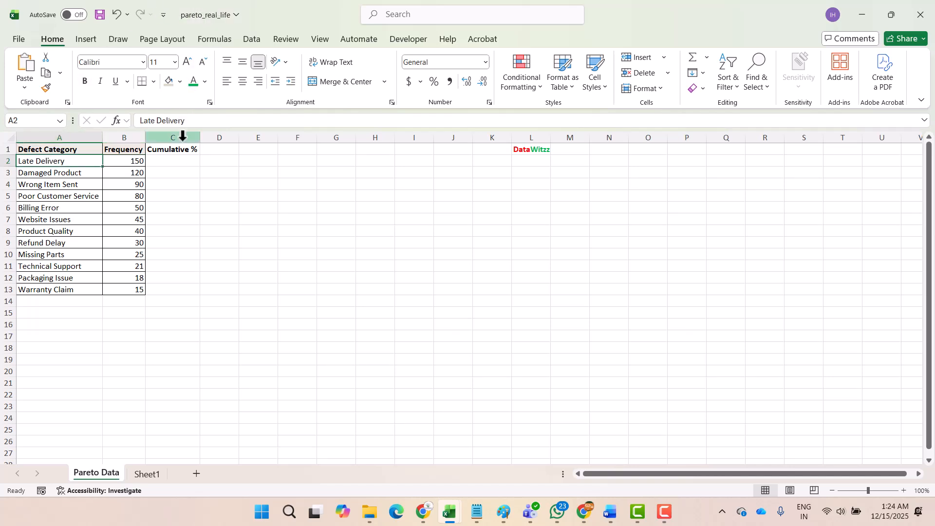
left_click(178, 158)
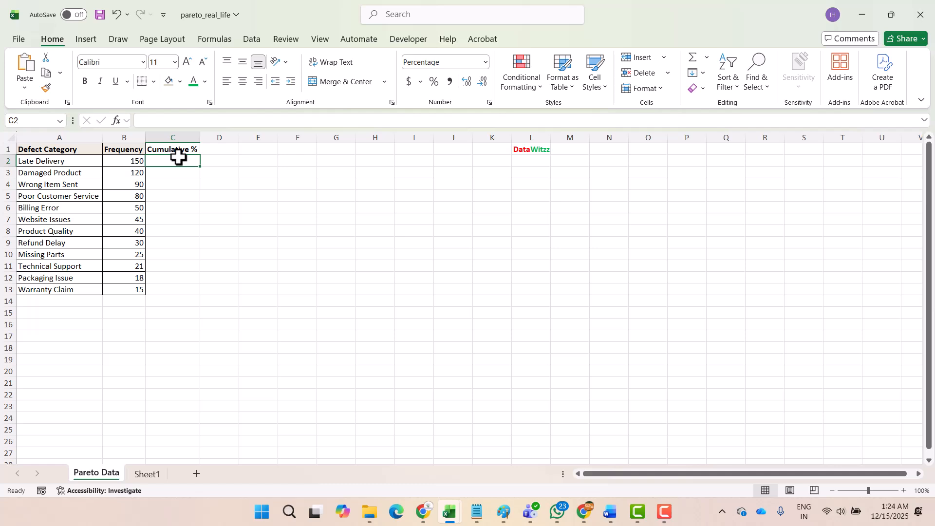
key("Left")
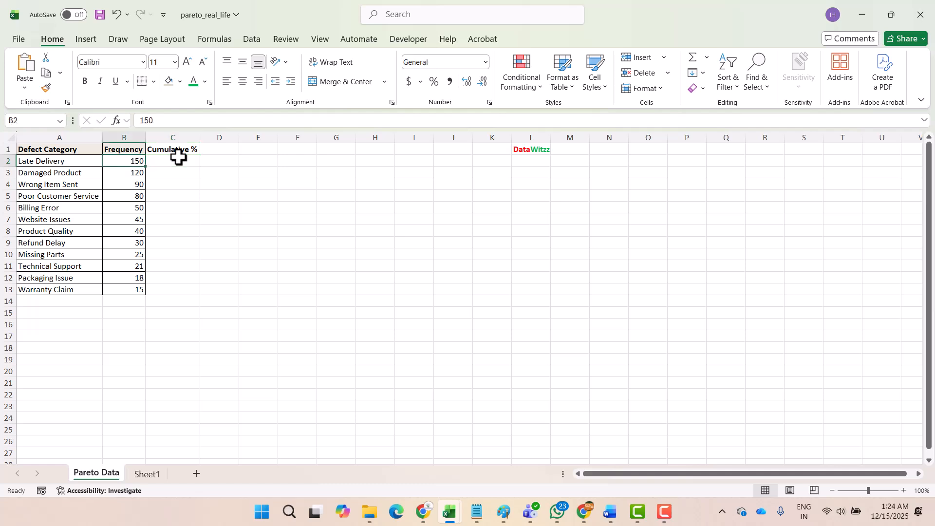
Step: Begin a formula in C2 with the running total of frequencies, =SUM(B$2:B2), locking the starting row
left_click(178, 158)
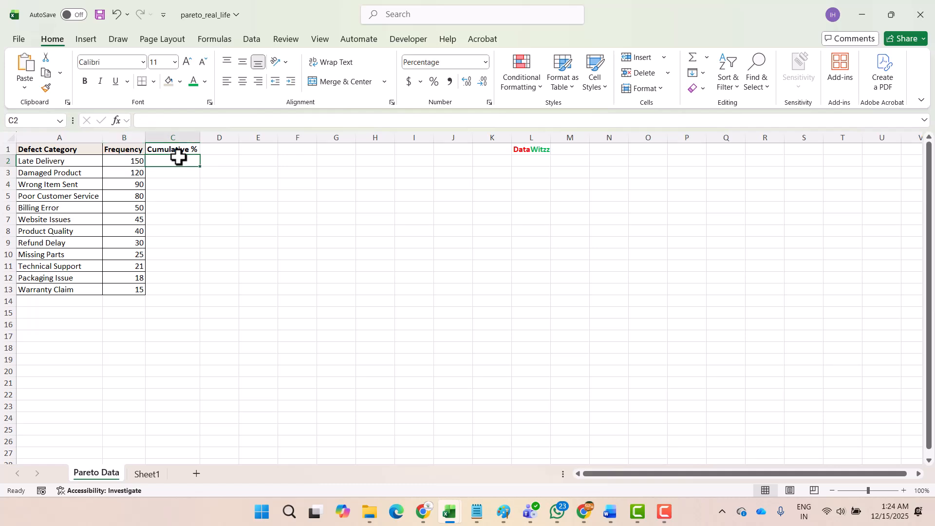
type("=")
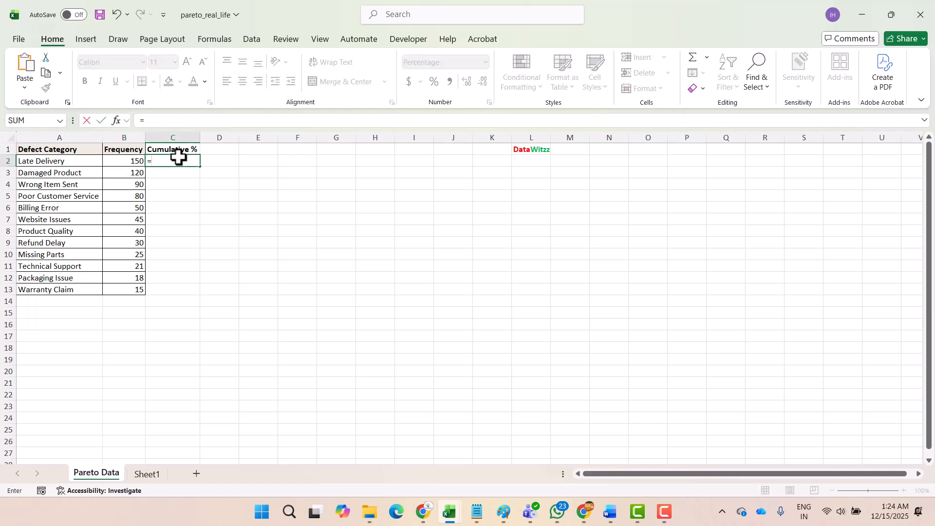
key("Left")
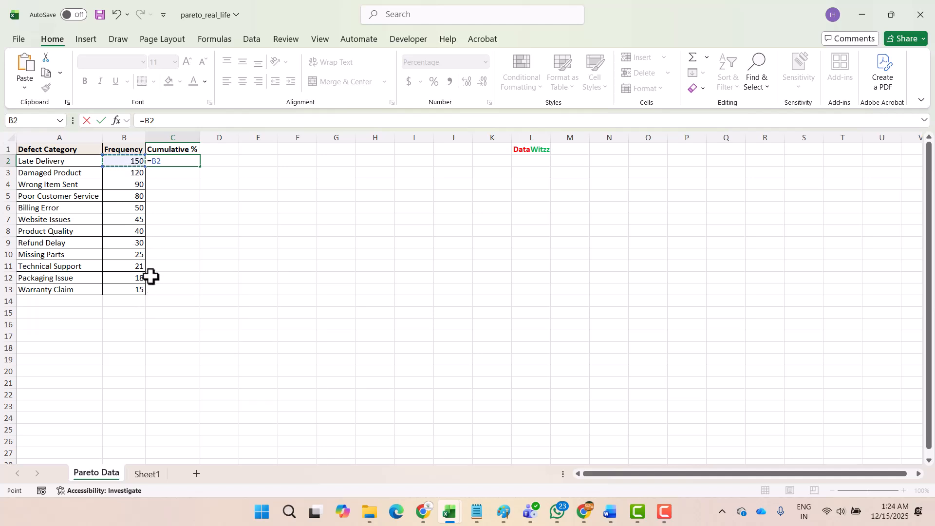
left_click(145, 126)
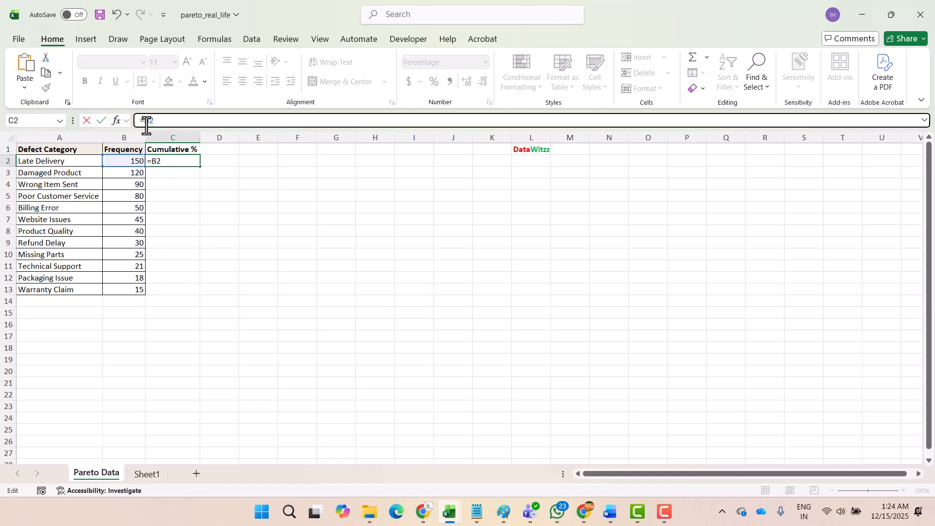
type("SUM(")
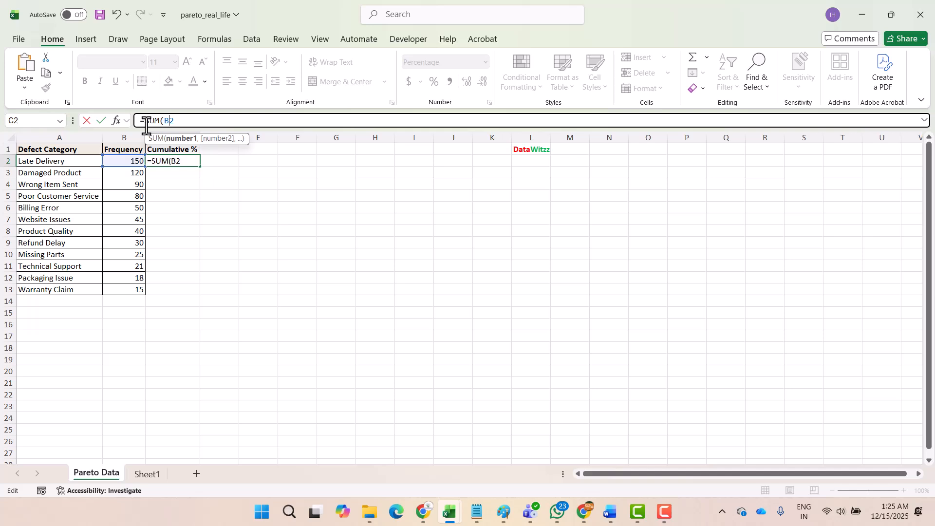
type("$$=")
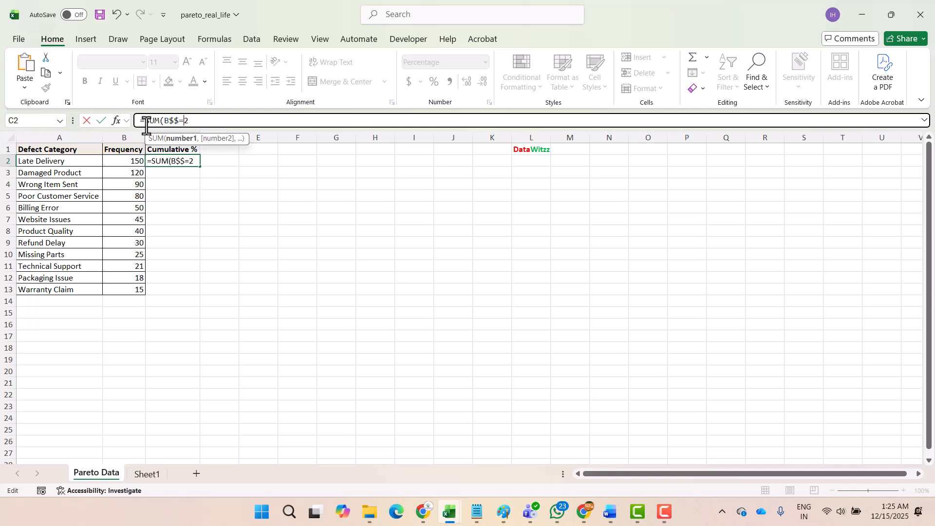
key("BackSpace")
key("BackSpace")
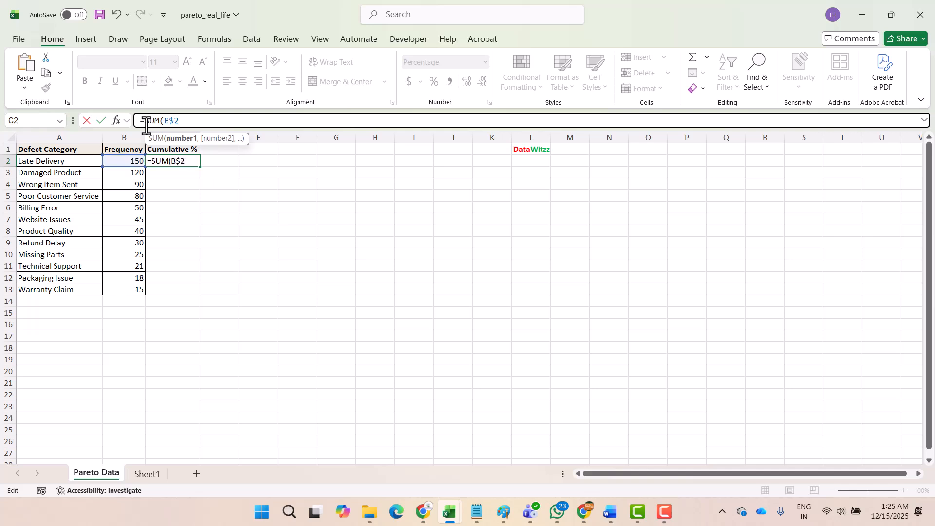
type(":")
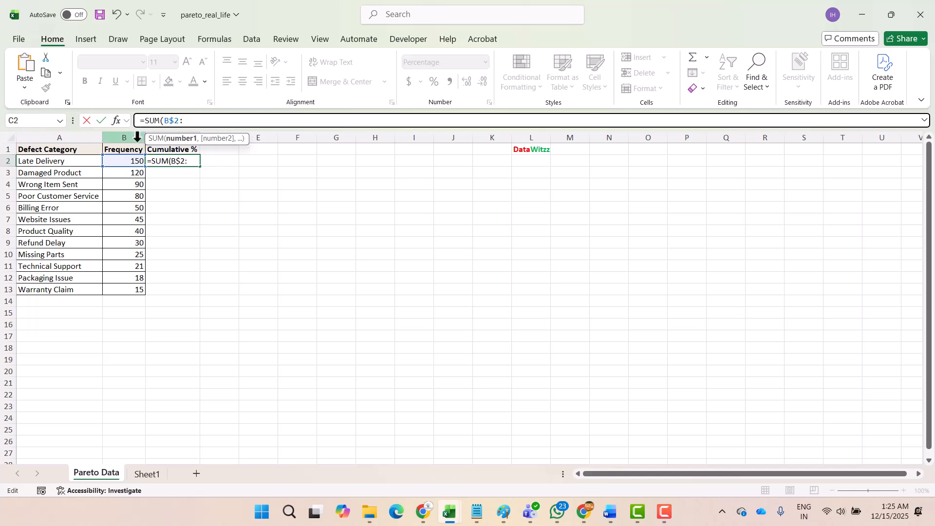
left_click(137, 162)
type(")")
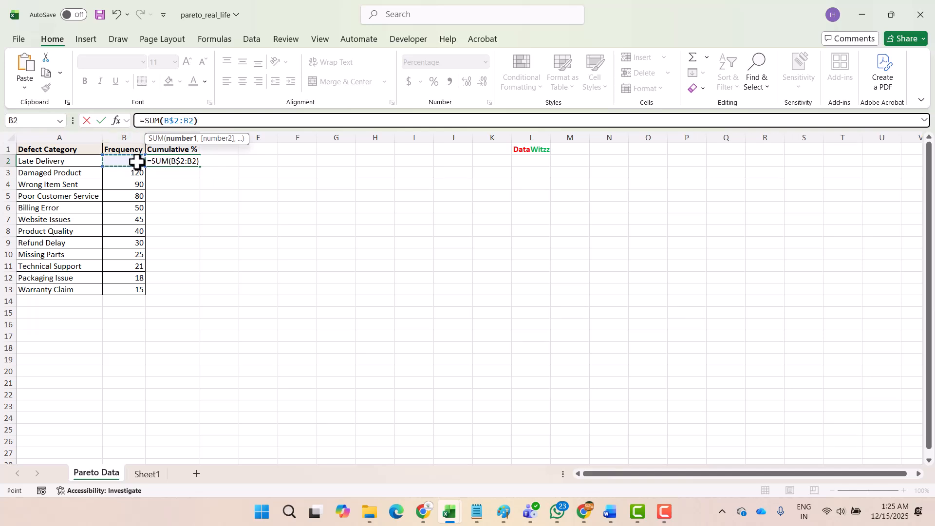
type("/sum")
Step: Complete the C2 formula by dividing the running total by the overall frequency total, SUM($B$2:$B$13)
key("Tab")
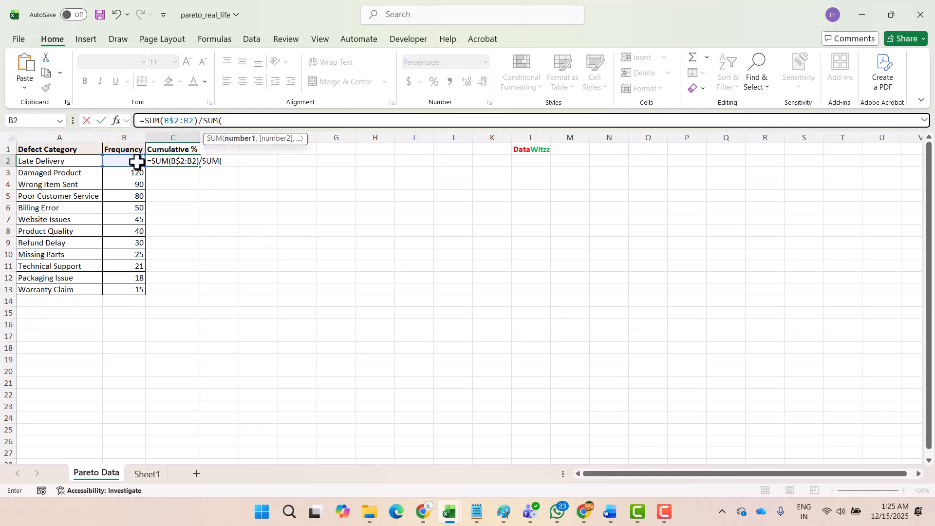
left_click(136, 162)
key("ctrl+shift+Down")
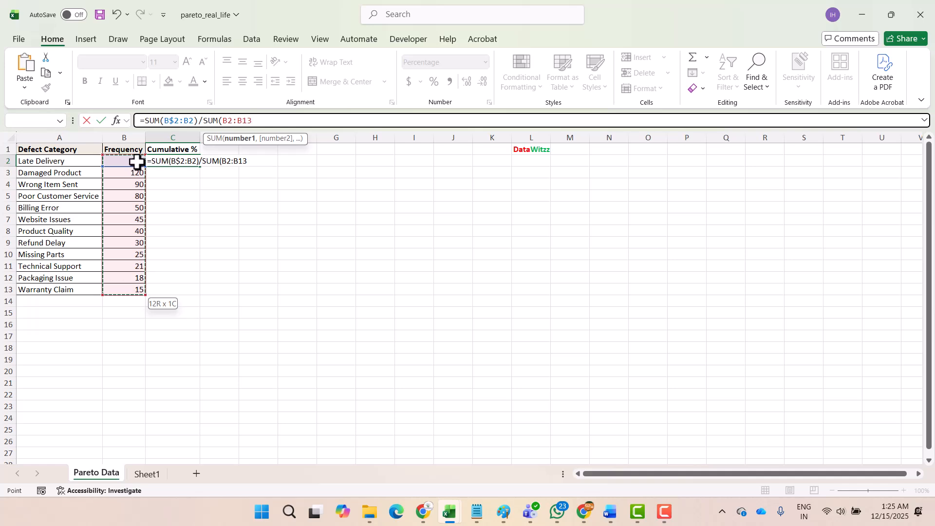
key("F4")
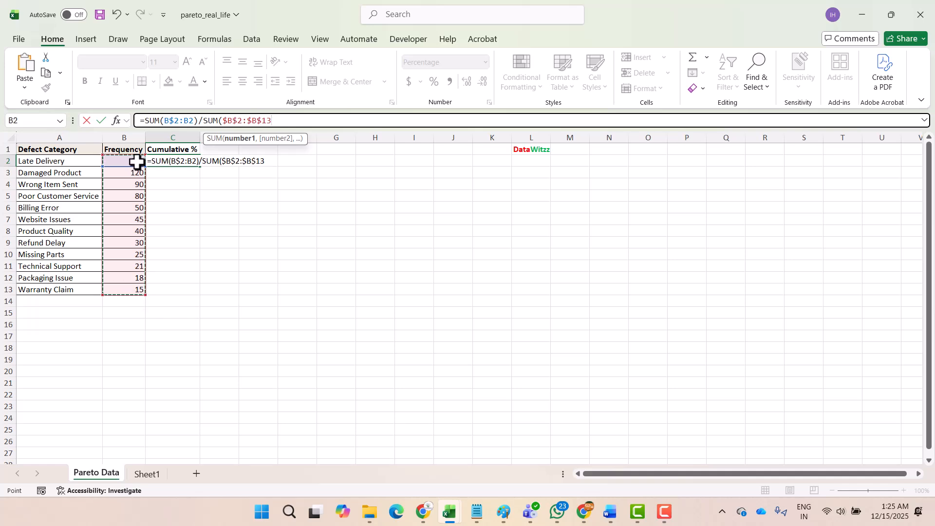
type(")")
key("Return")
Step: Fill the cumulative percentage formula from C2 down to C13, alongside the Warranty Claim row
key("Left")
key("ctrl+Down")
key("Right")
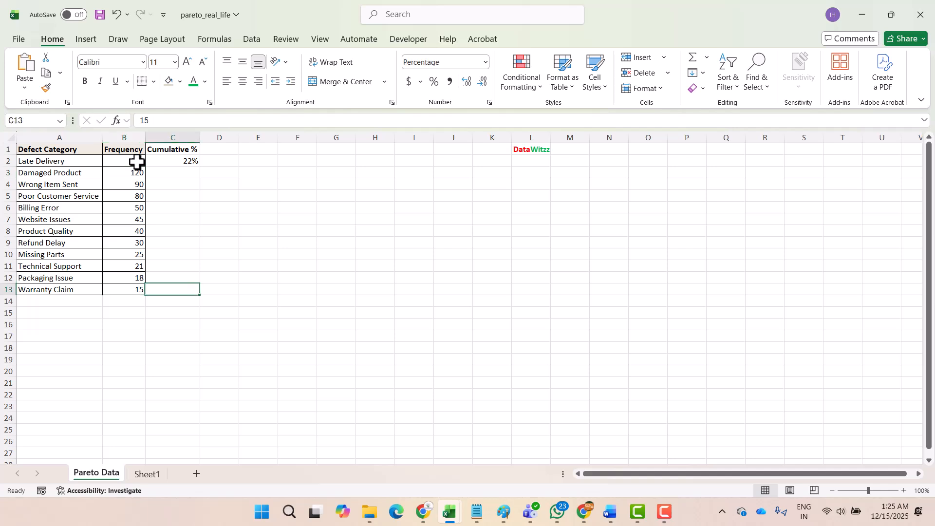
key("ctrl+shift+Up")
key("ctrl+d")
key("ctrl+Up")
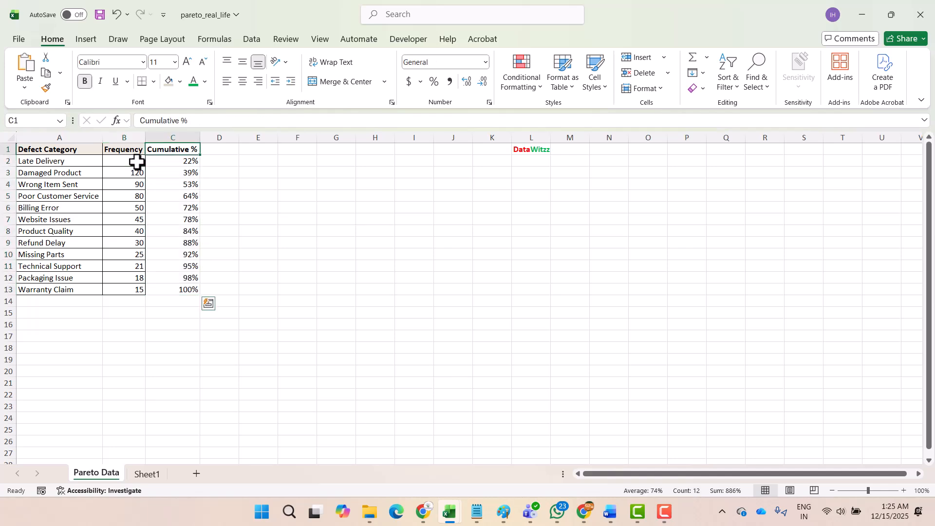
Step: Insert a 2-D clustered column chart from A1:C13 and move it slightly higher, beside the data table
key("ctrl+Left")
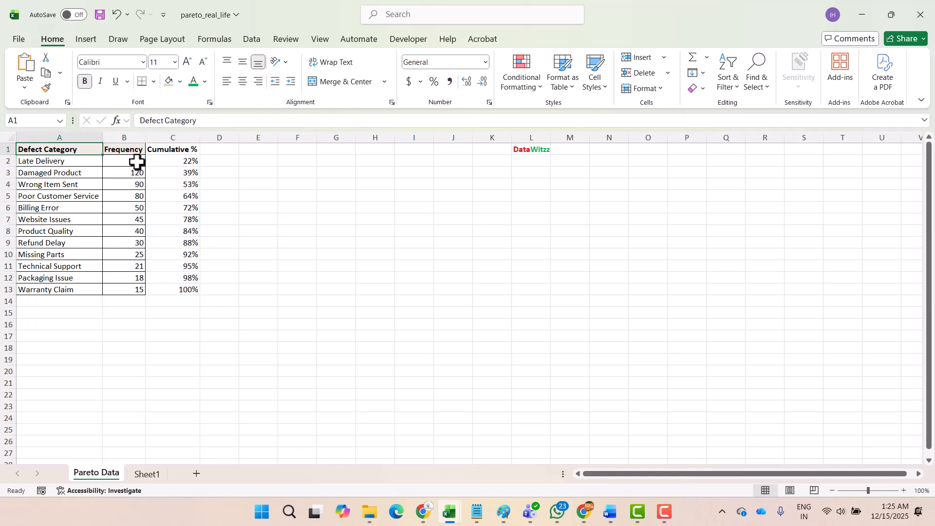
key("ctrl+shift+Right")
key("ctrl+shift+Down")
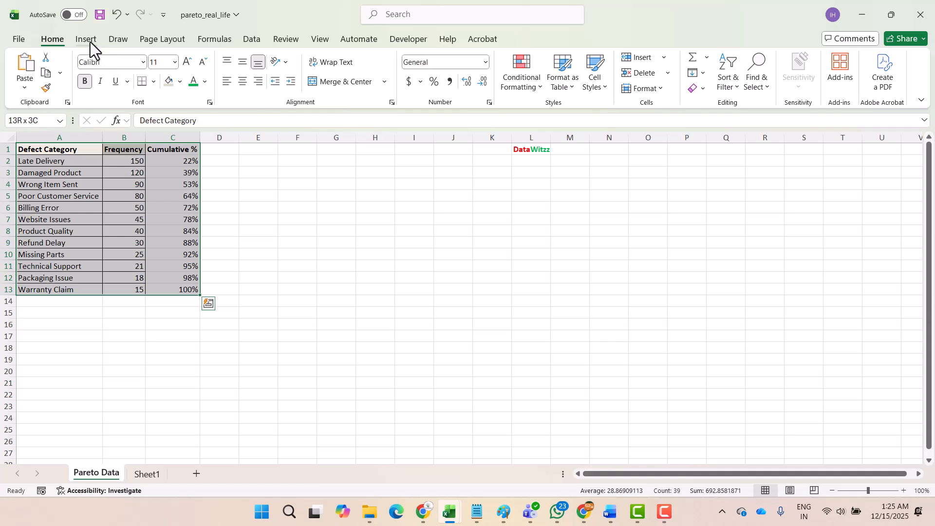
left_click(86, 39)
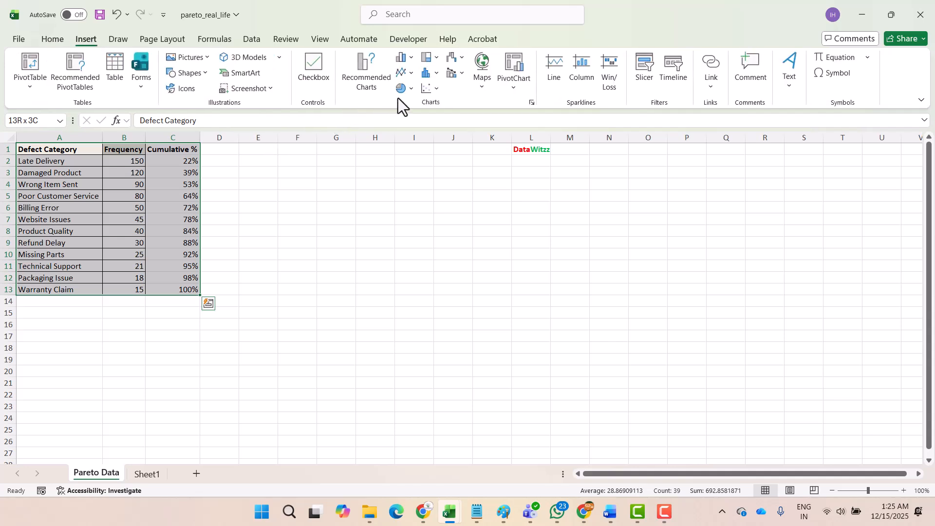
left_click(413, 60)
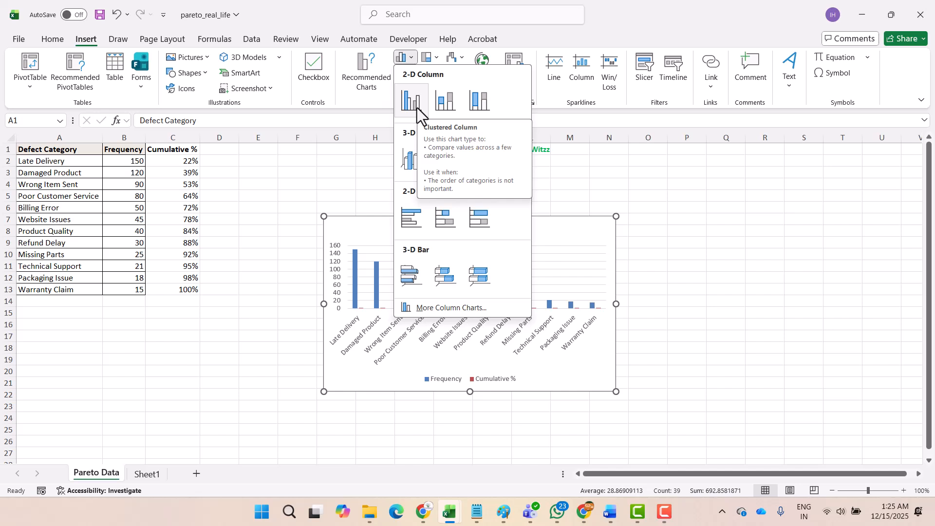
left_click(417, 107)
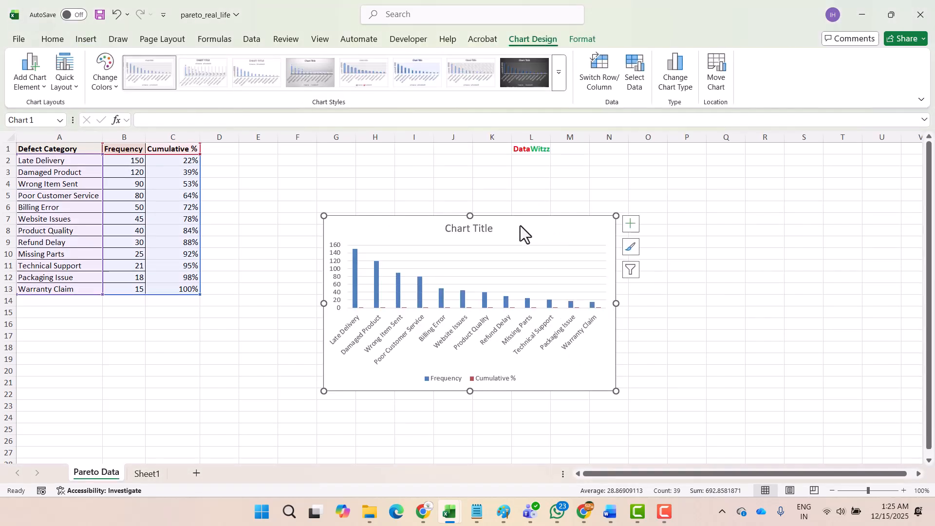
left_click_drag(520, 226, 510, 190)
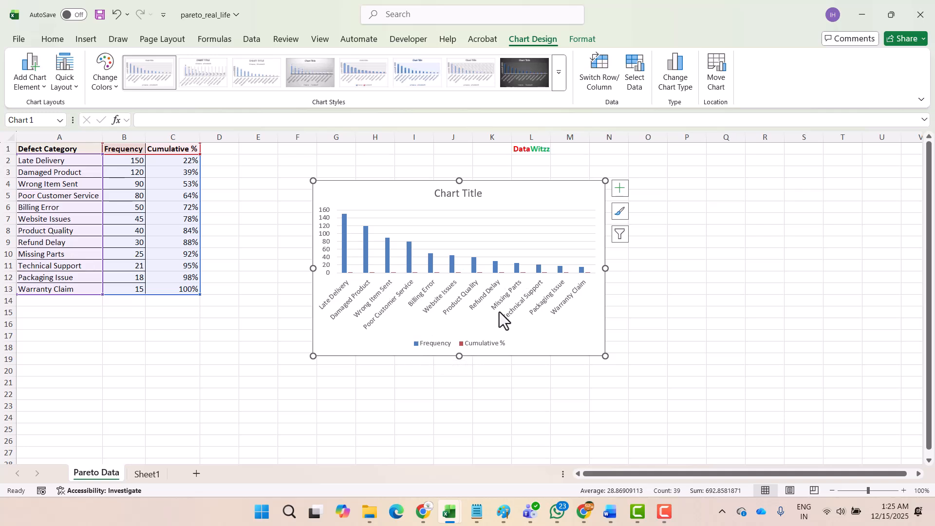
Step: Change the chart's Cumulative % series to a Line plotted on the secondary axis, keeping Frequency as clustered columns
left_click(489, 348)
left_click(490, 344)
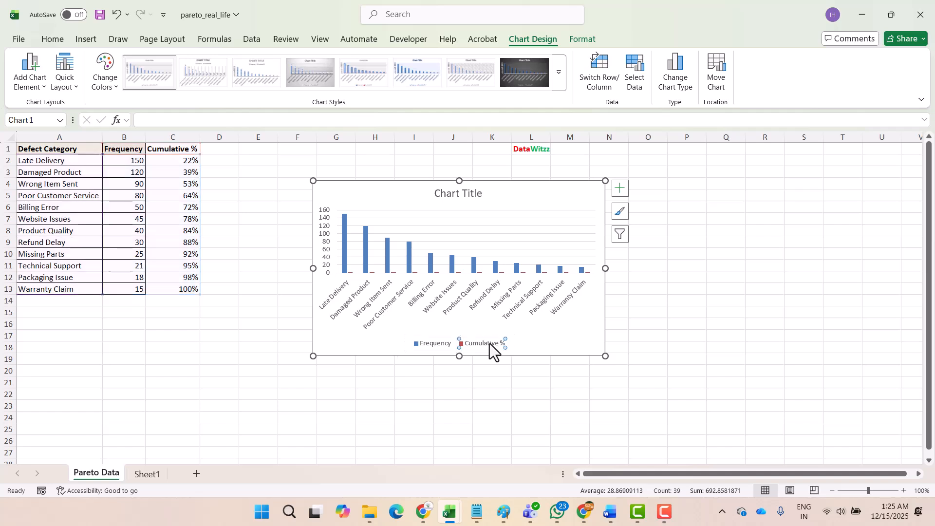
right_click(489, 344)
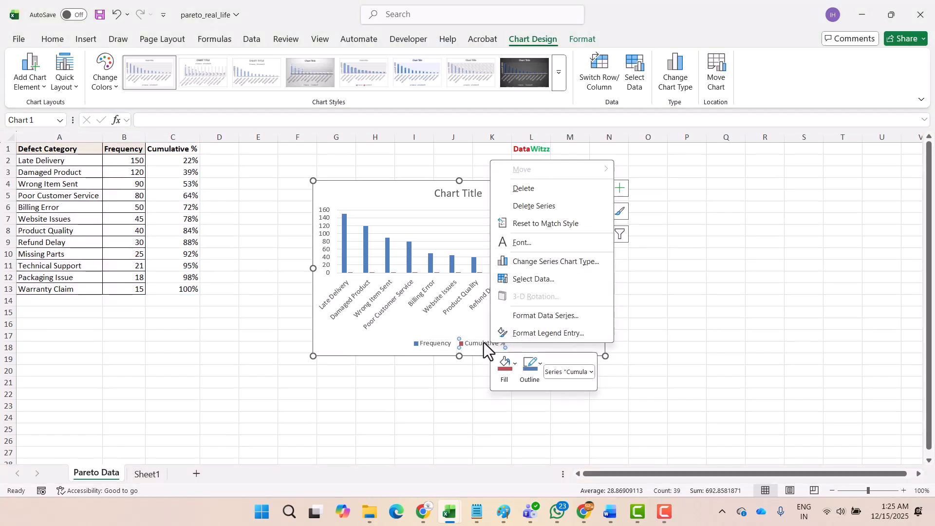
left_click(559, 266)
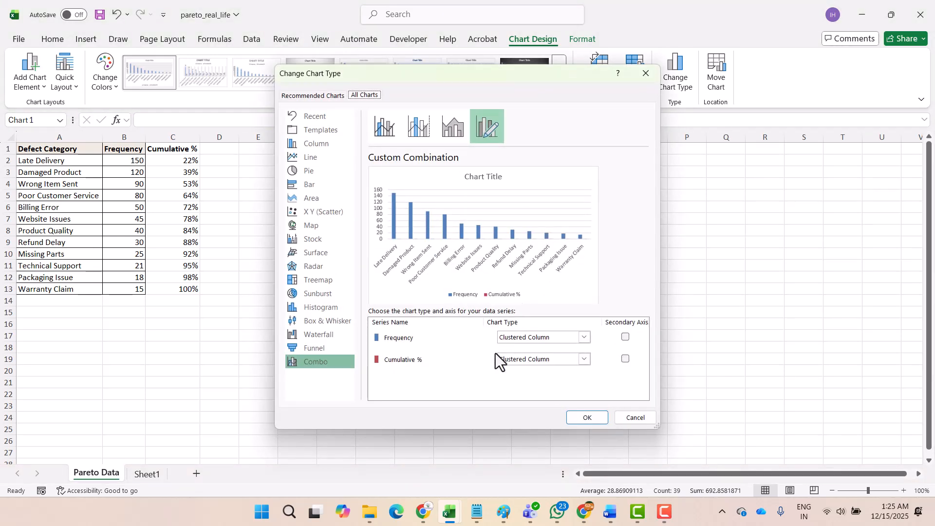
left_click(630, 360)
left_click(627, 360)
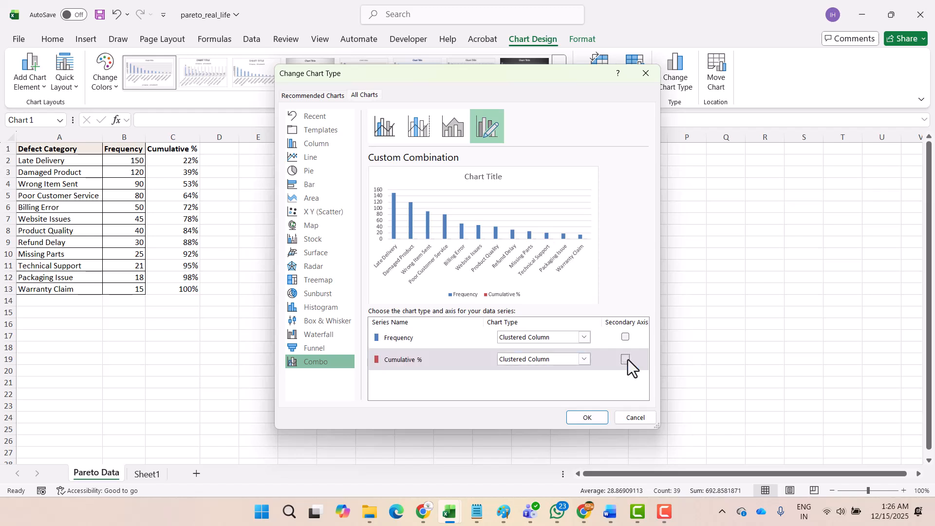
left_click(551, 360)
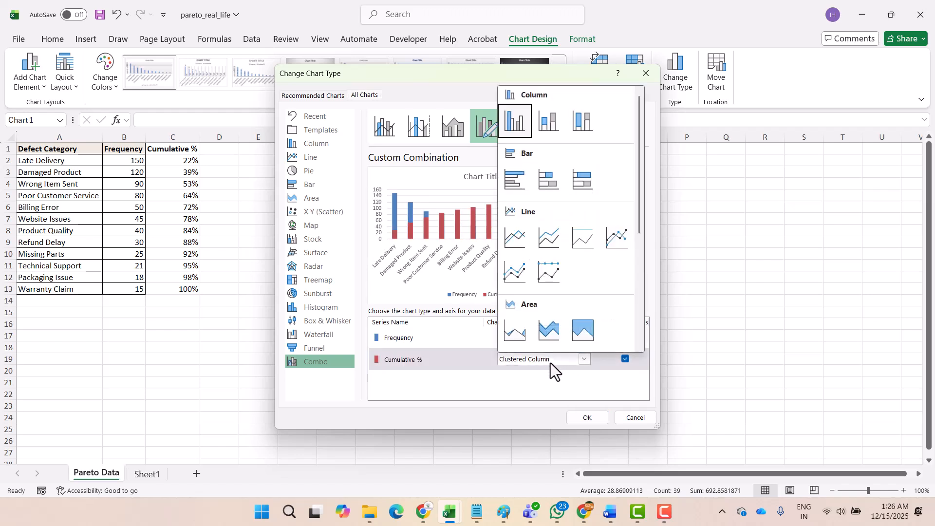
left_click(514, 238)
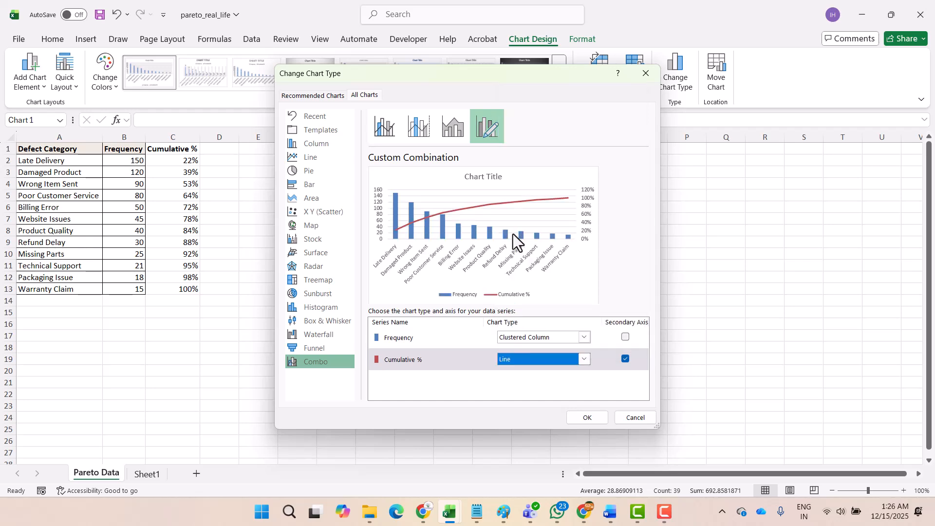
left_click(589, 422)
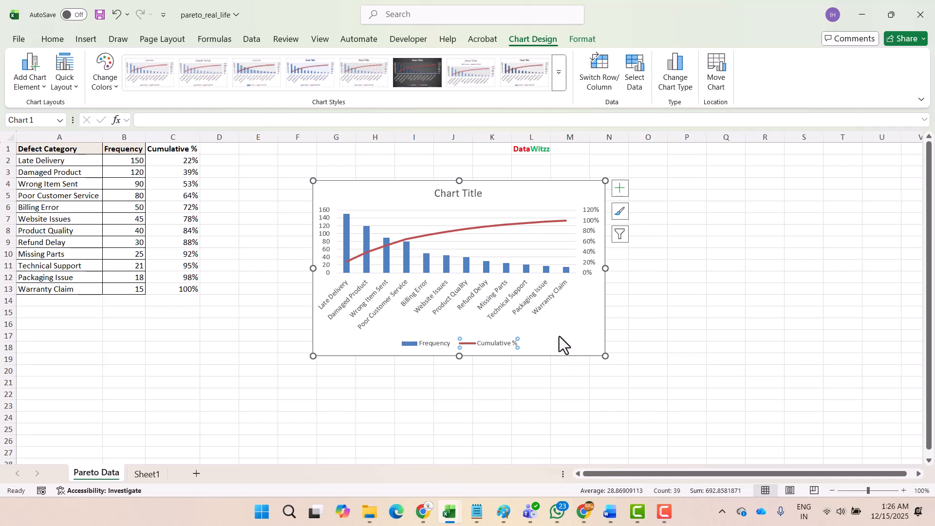
left_click(559, 336)
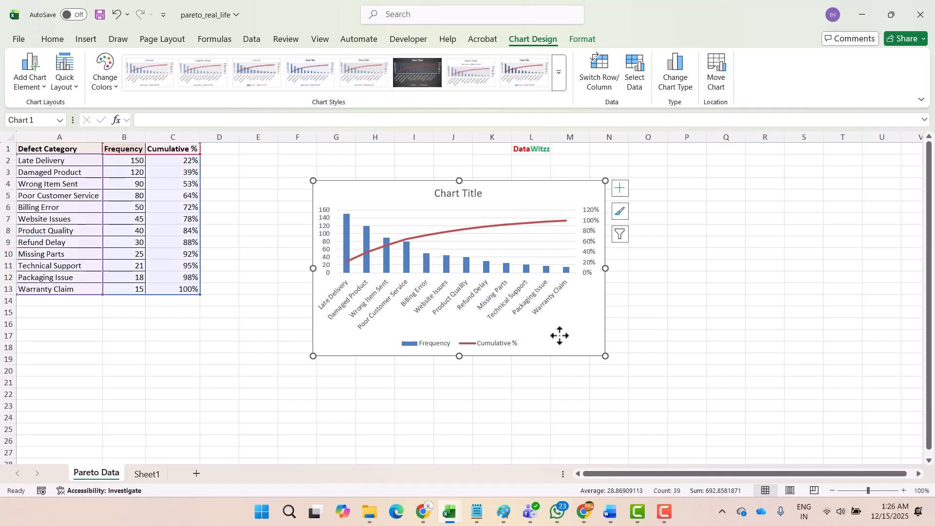
Step: Set the font size of all text in the column-and-line combination chart to 8
right_click(393, 192)
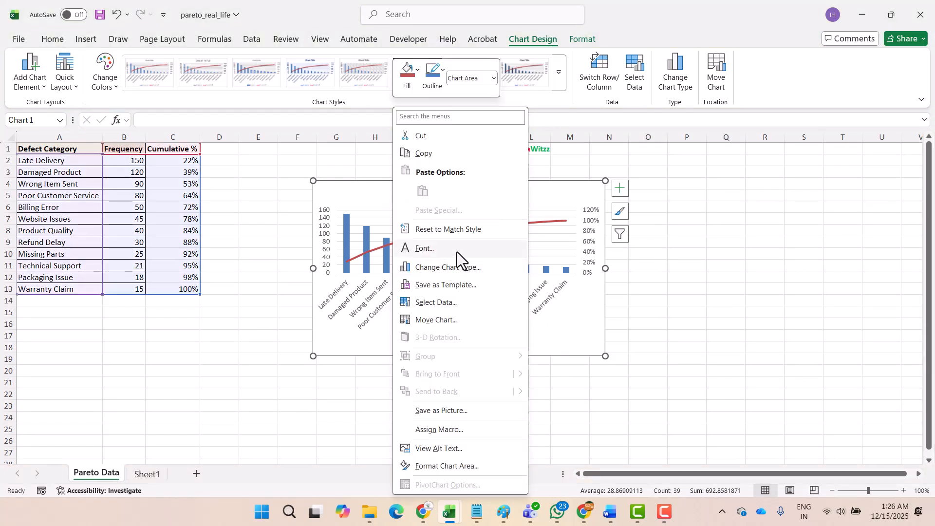
left_click(457, 252)
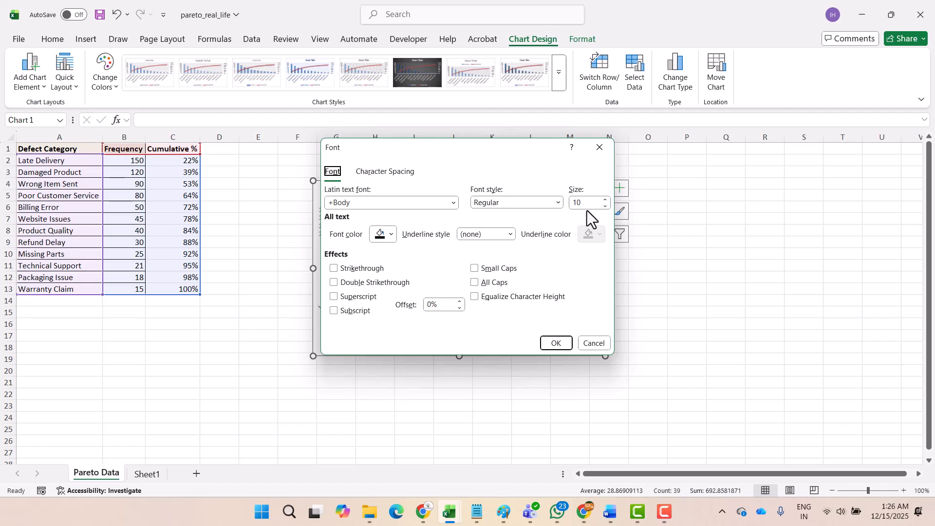
double_click(584, 203)
key("BackSpace")
type("8")
key("Return")
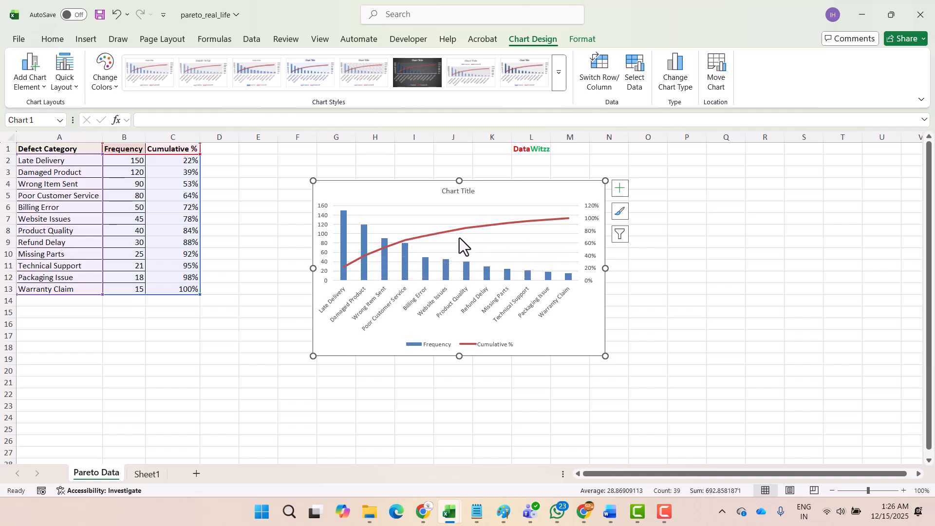
Step: Move the combination chart away from the data table, so it starts around column O in row 2
mouse_move(442, 232)
mouse_move(342, 212)
mouse_move(387, 252)
left_click_drag(388, 188, 738, 148)
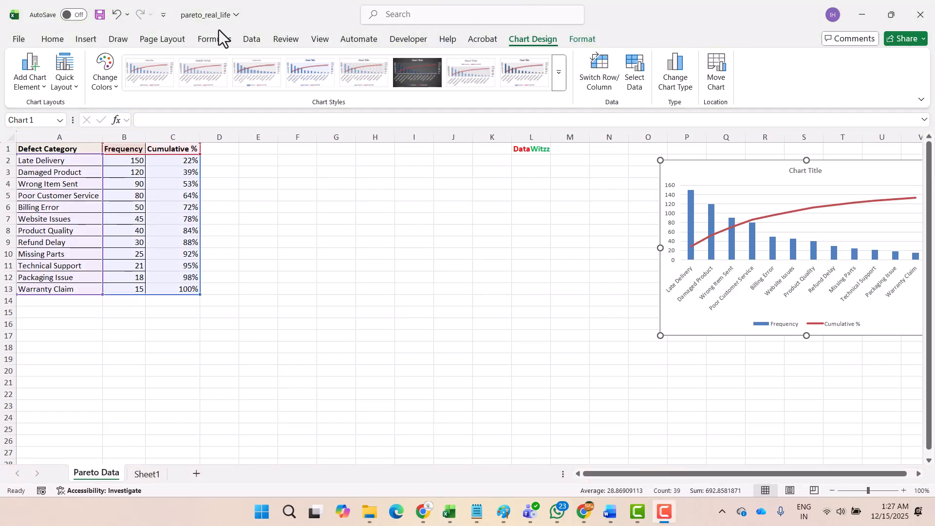
left_click(70, 40)
left_click(84, 39)
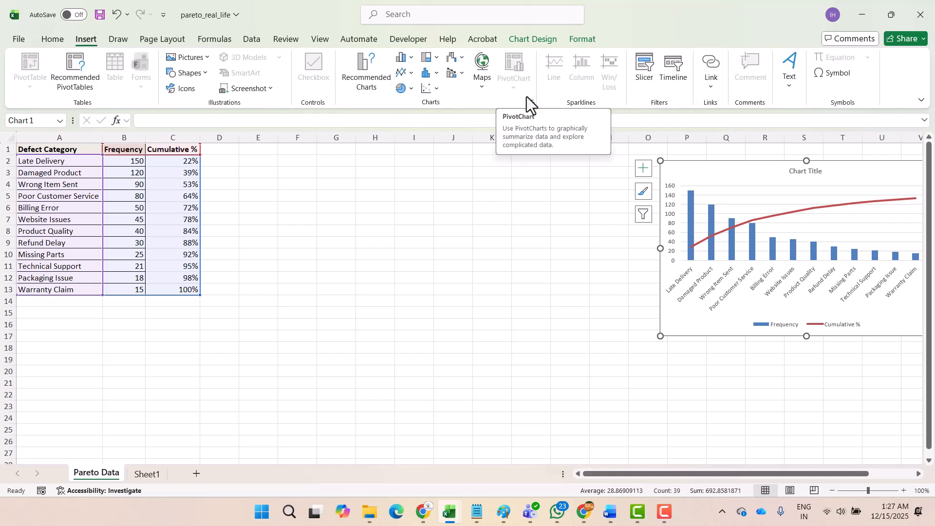
left_click(437, 74)
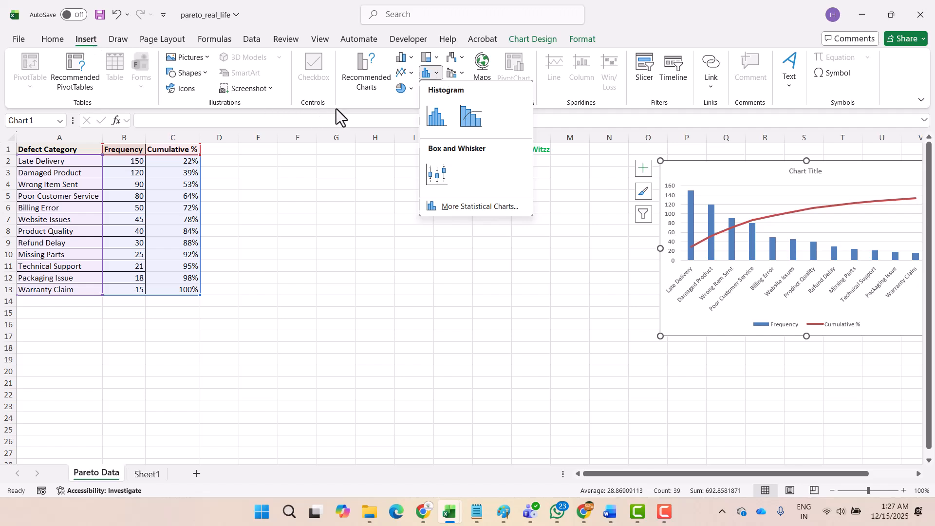
left_click(359, 103)
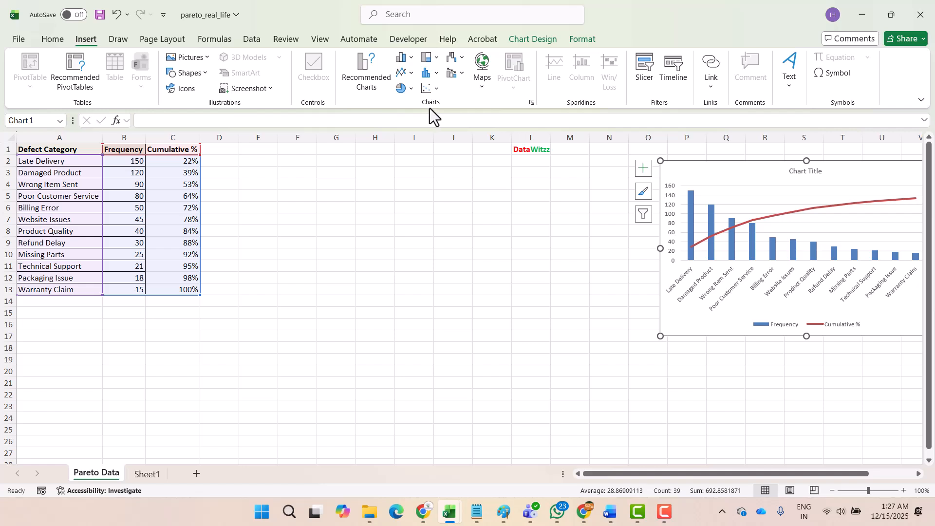
left_click(432, 76)
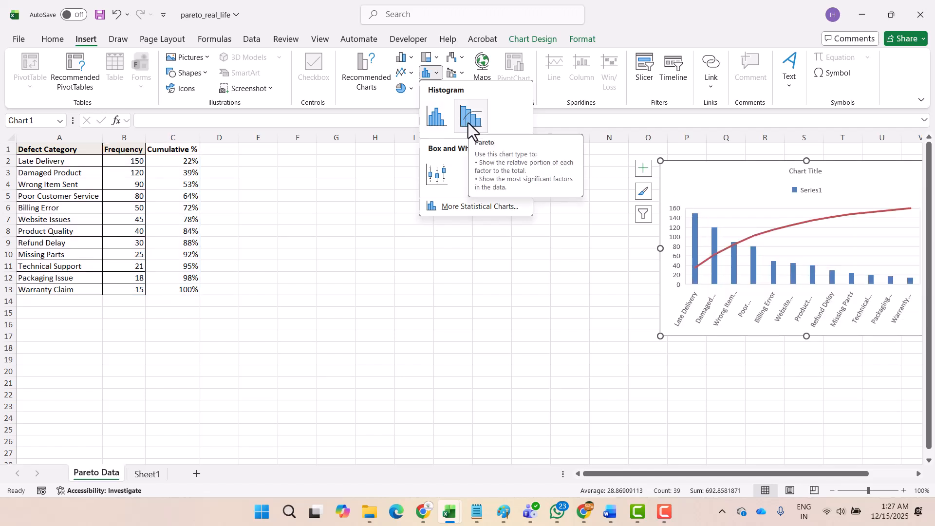
left_click(364, 231)
left_click(364, 231)
Step: Insert a built-in Pareto chart from A1:B13 and place it near the top rows, between the data table and the combination chart
left_click(163, 200)
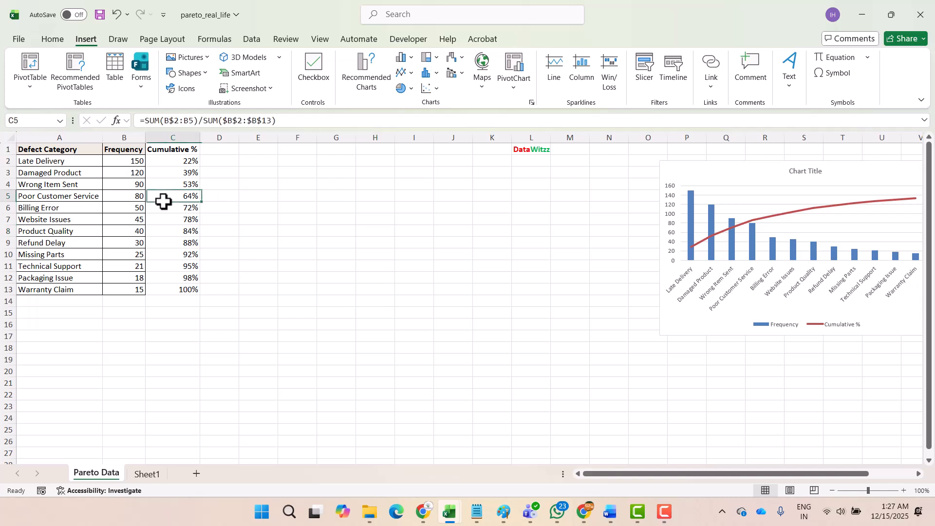
key("Left")
key("Left")
key("ctrl+Up")
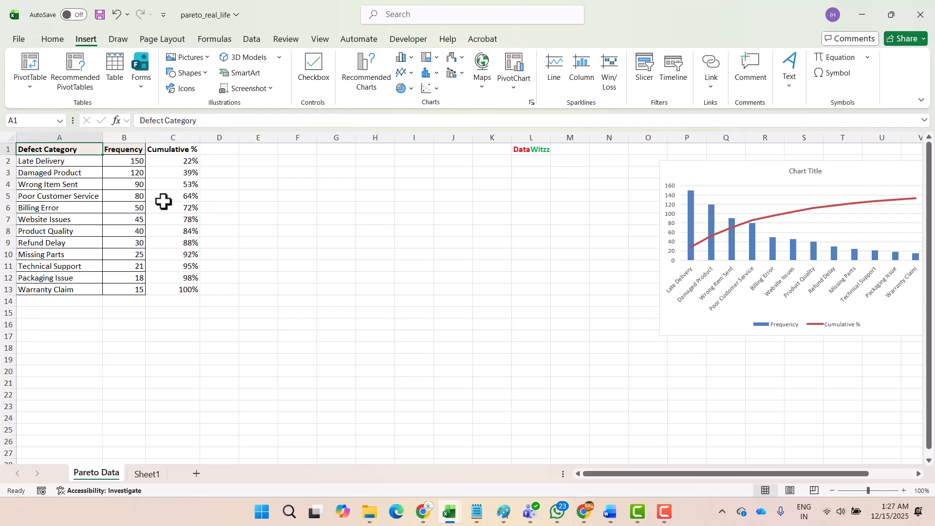
key("shift+Right")
key("ctrl+shift+Down")
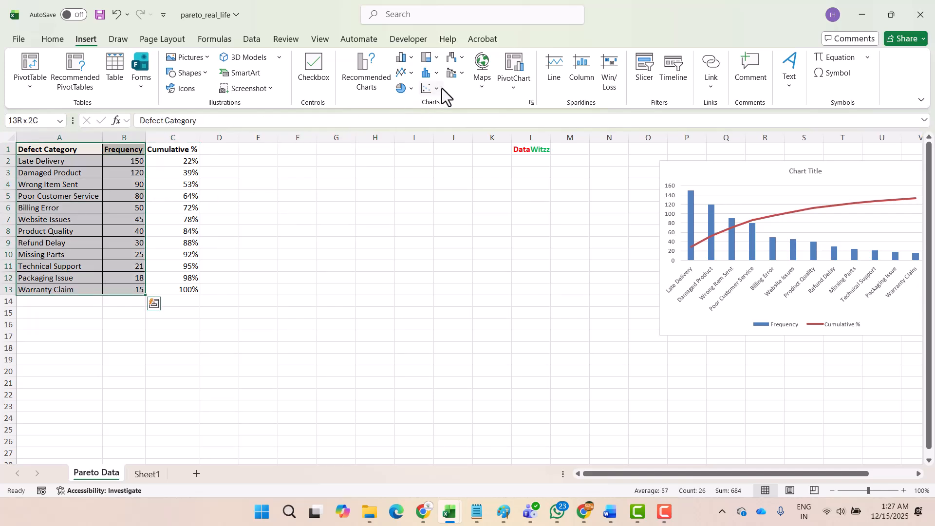
left_click(438, 73)
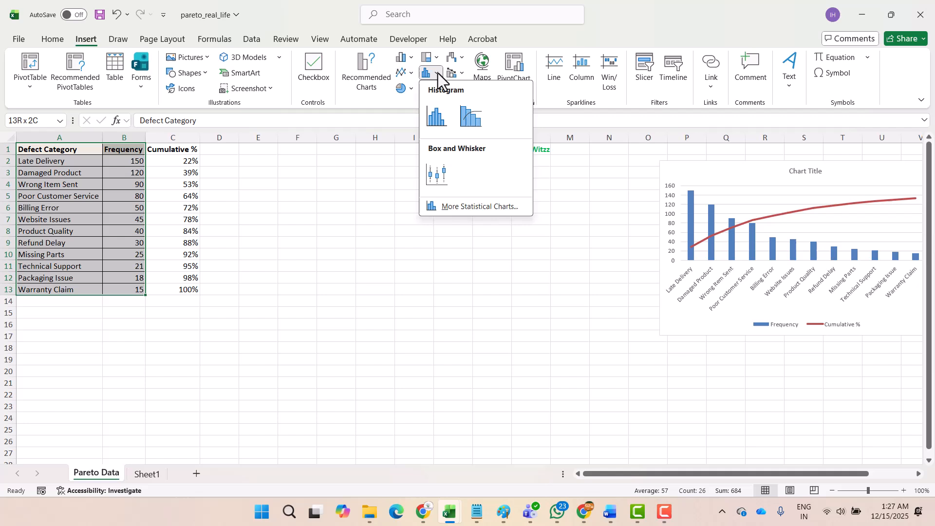
left_click(471, 122)
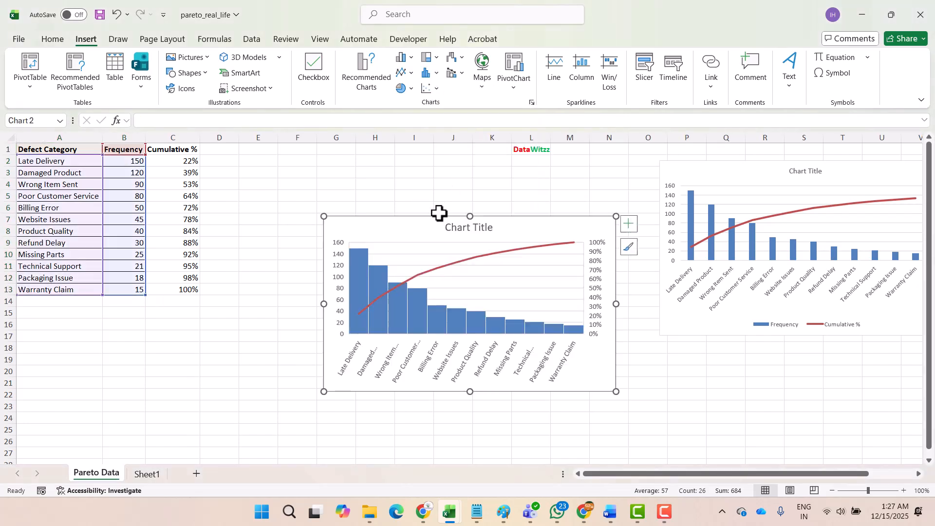
left_click_drag(408, 223, 347, 165)
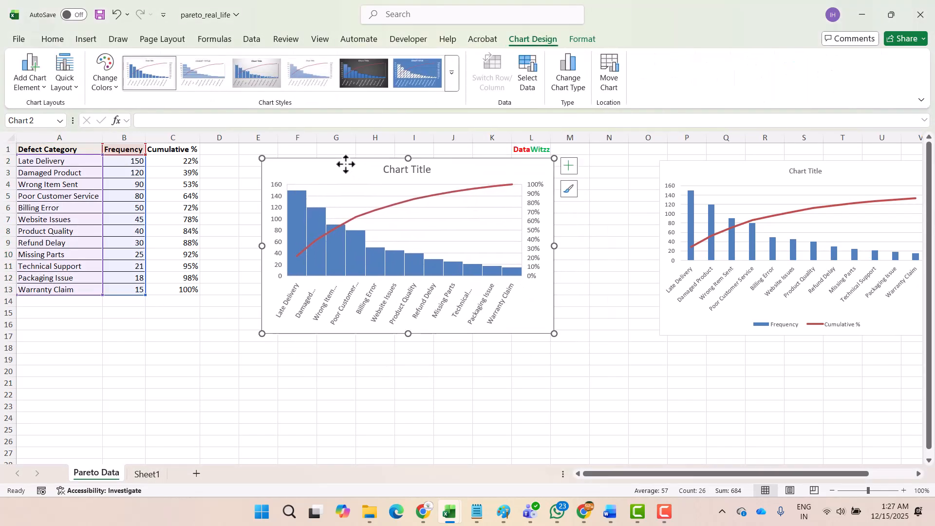
Step: Set the Pareto chart's font size to 8 and widen the chart on both sides to span about columns D to M
right_click(533, 292)
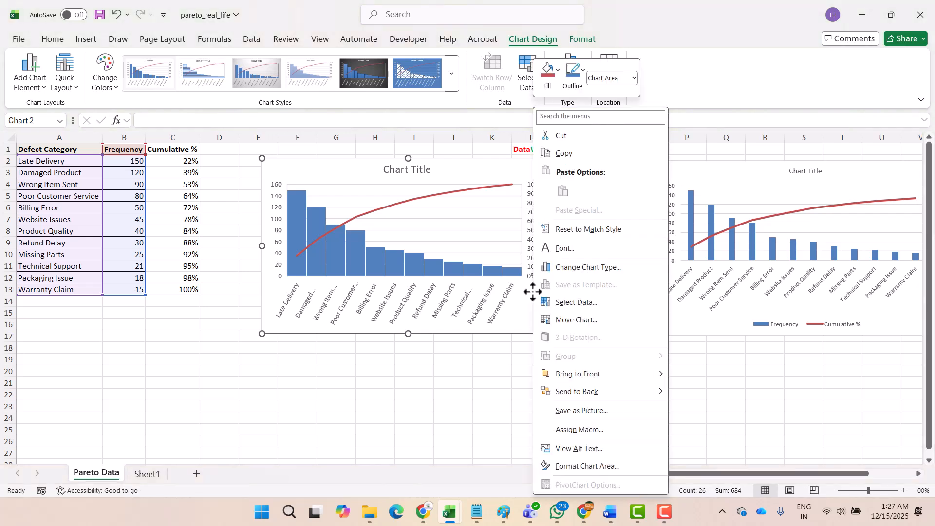
left_click(590, 254)
double_click(583, 203)
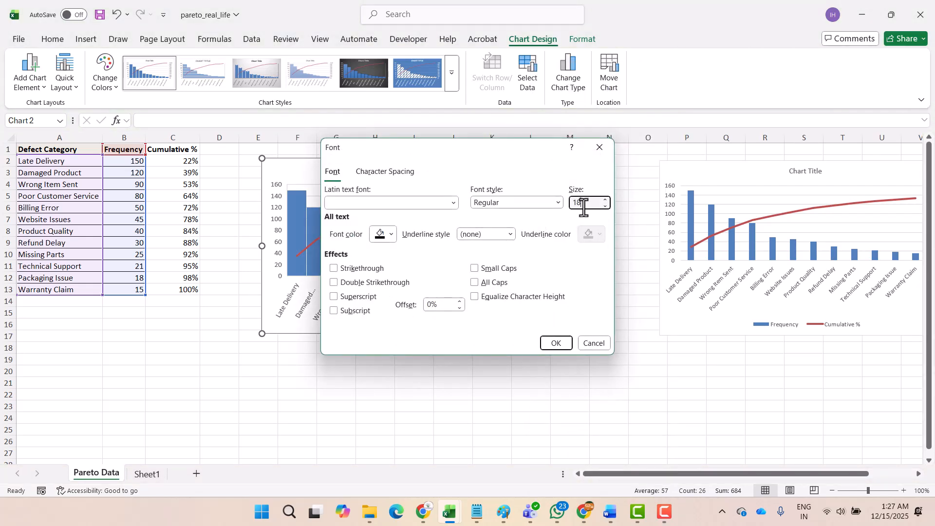
key("BackSpace")
type("8")
key("Return")
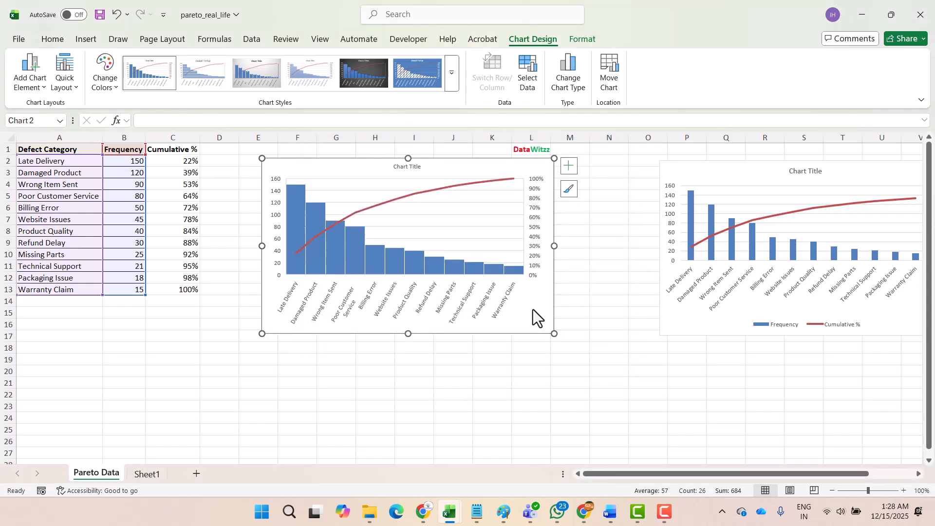
left_click_drag(555, 246, 589, 250)
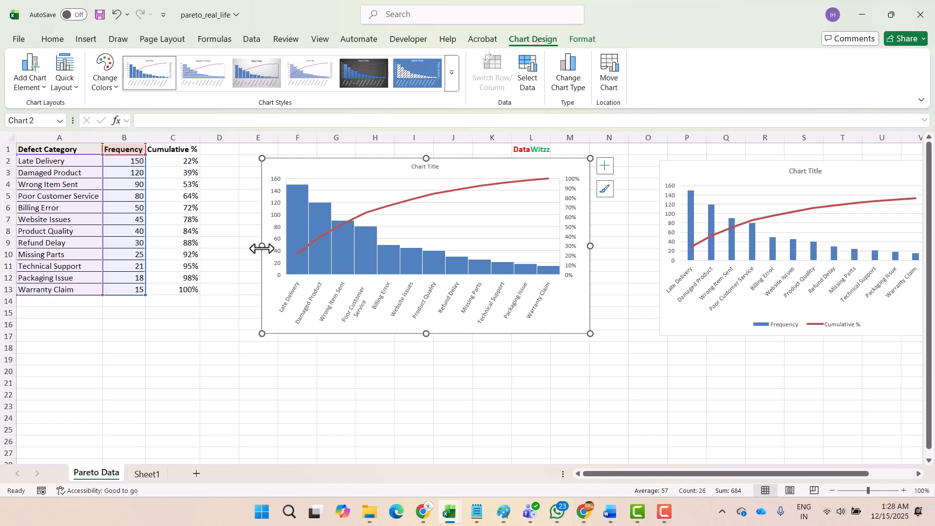
left_click_drag(262, 248, 225, 249)
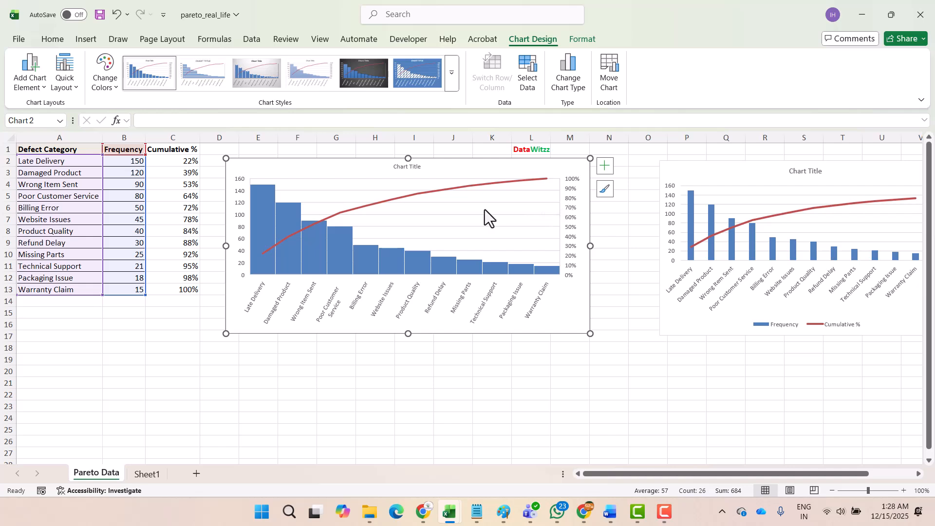
Step: Draw a rectangle over the Pareto chart's first five bars, from Late Delivery to Billing Error
left_click(384, 204)
left_click(79, 44)
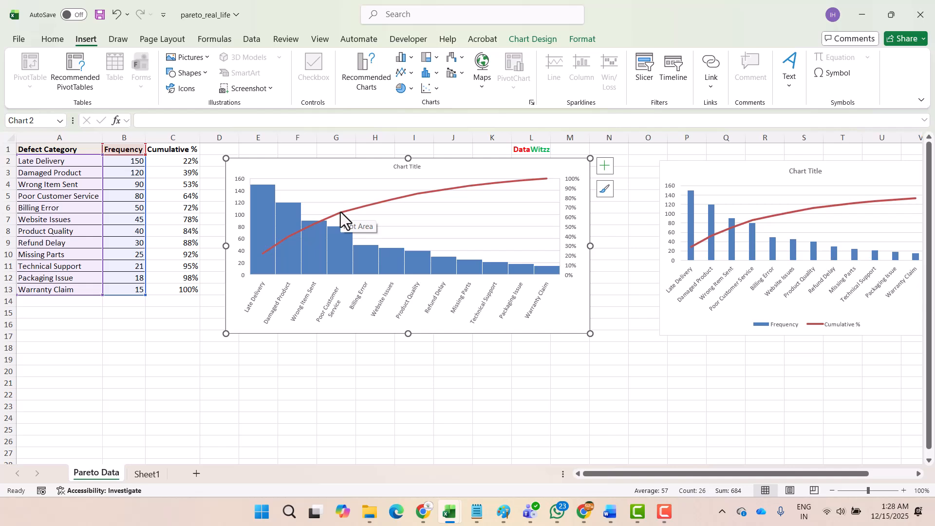
left_click(201, 73)
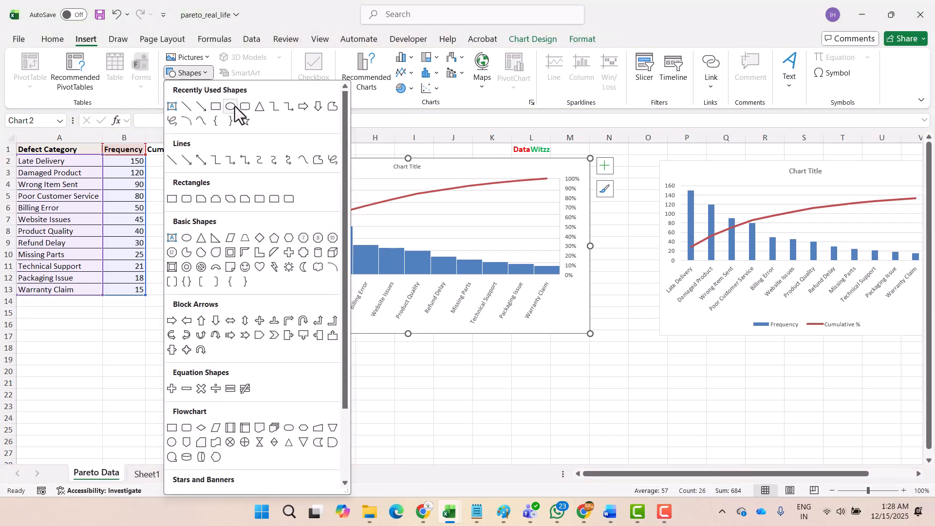
left_click(215, 107)
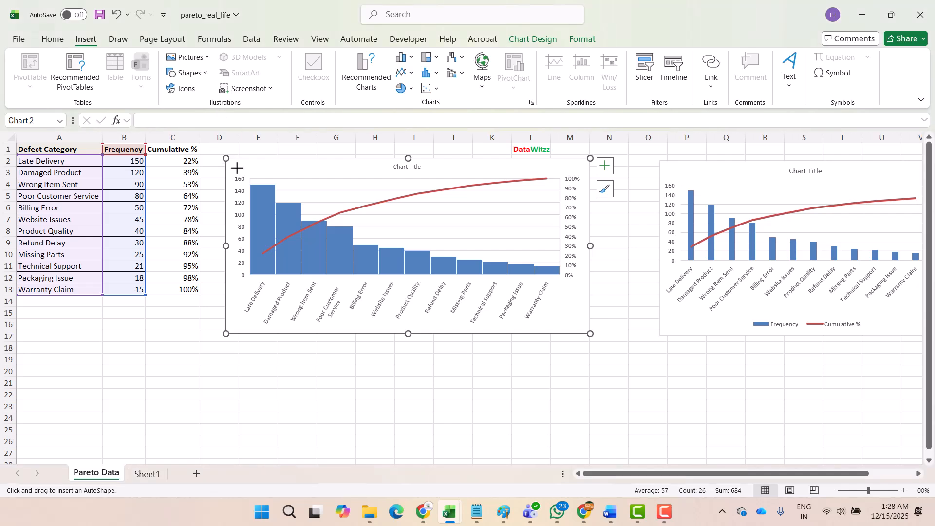
left_click_drag(243, 168, 383, 278)
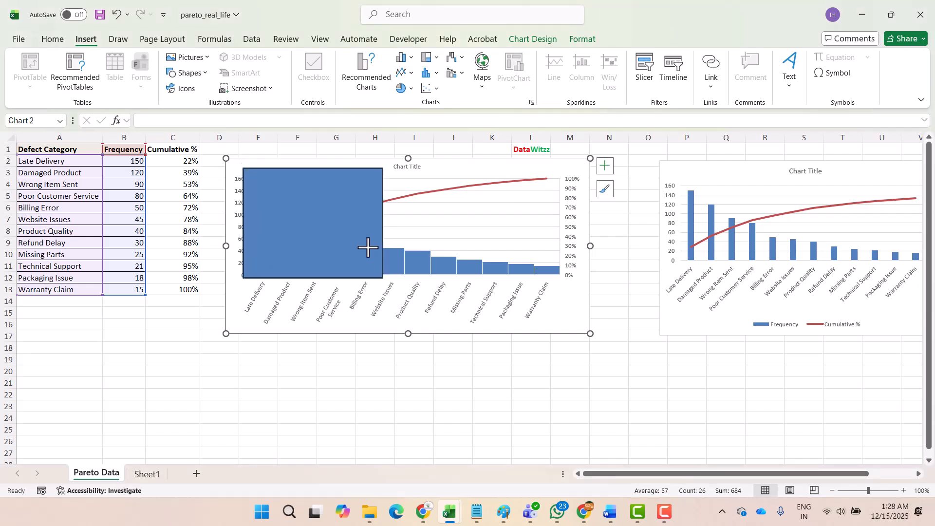
Step: Set the rectangle over the Pareto bars to No fill
right_click(356, 215)
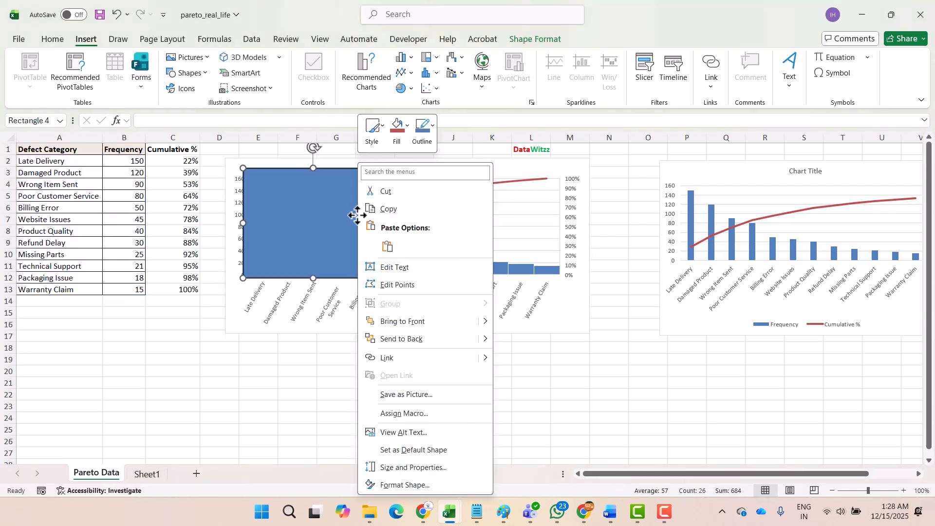
left_click(428, 485)
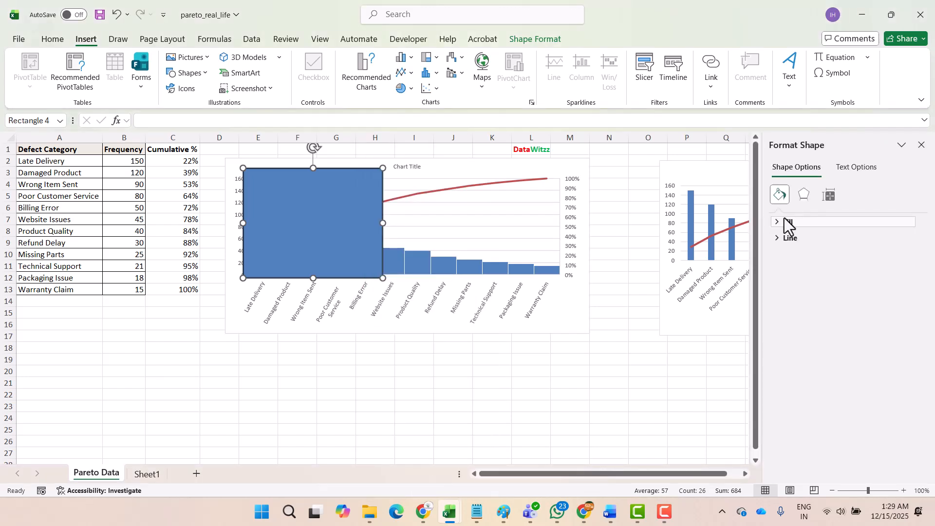
left_click(788, 223)
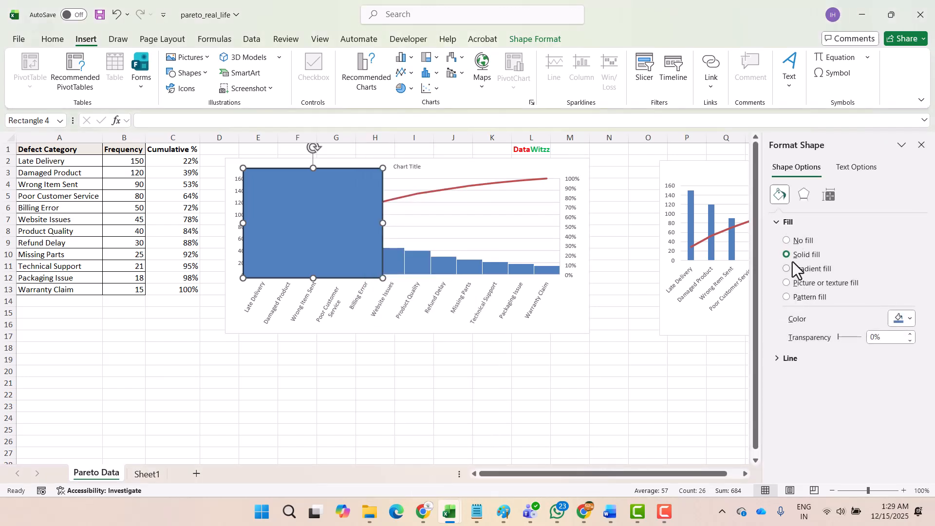
left_click(786, 240)
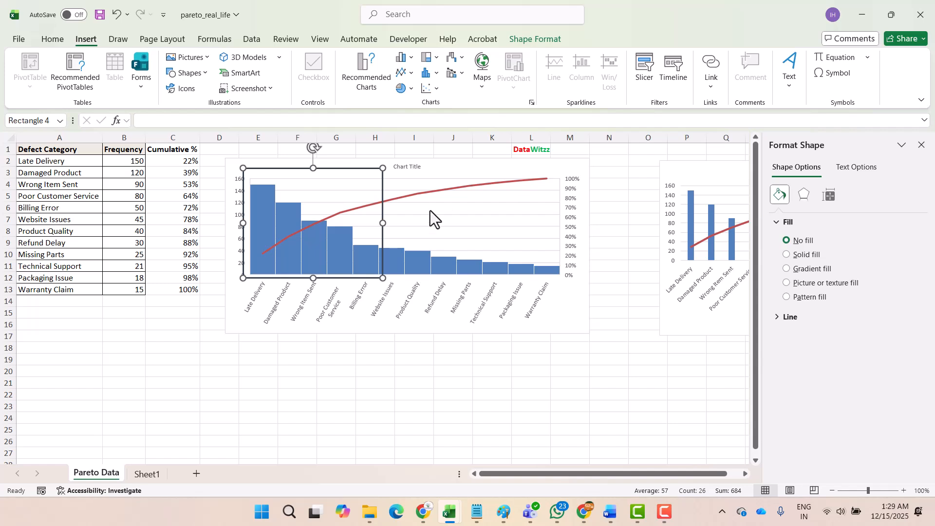
Step: Color the rectangle's solid outline standard red and close the shape formatting options
left_click(778, 319)
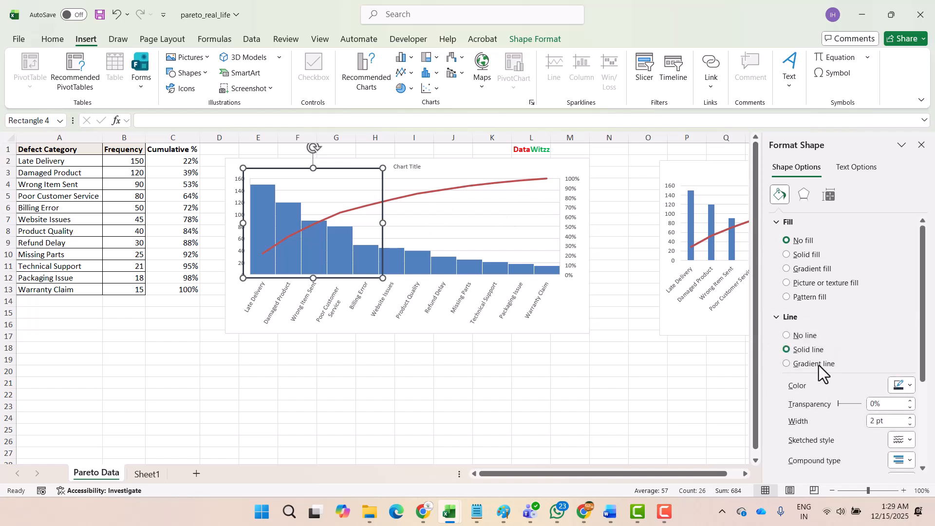
left_click(920, 397)
left_click(901, 254)
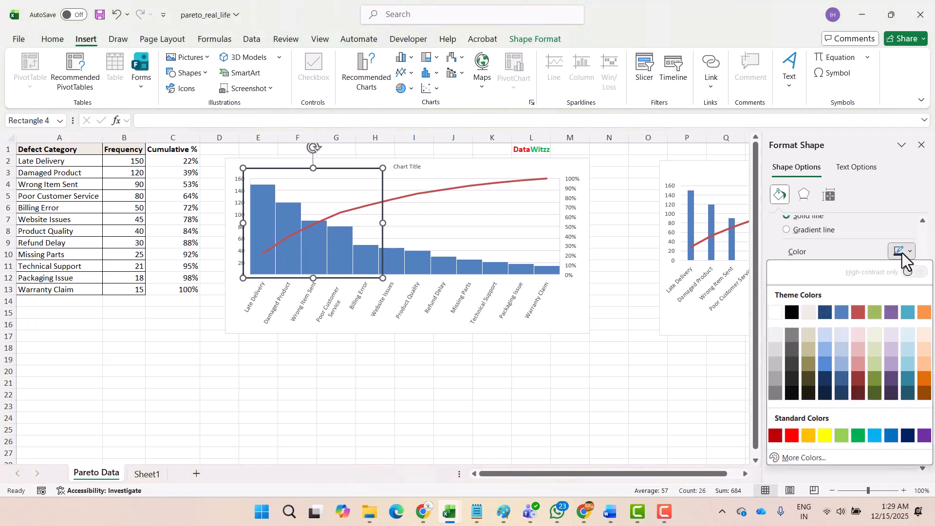
left_click(796, 436)
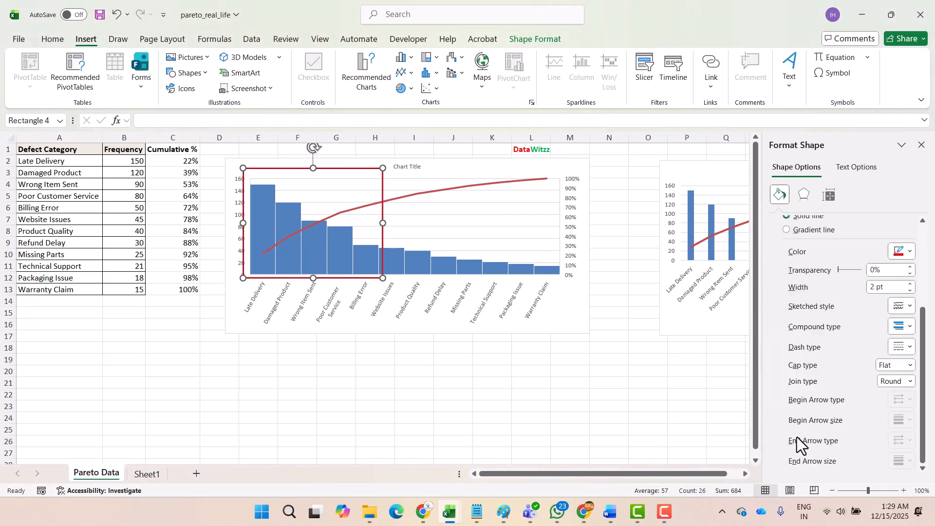
left_click(503, 361)
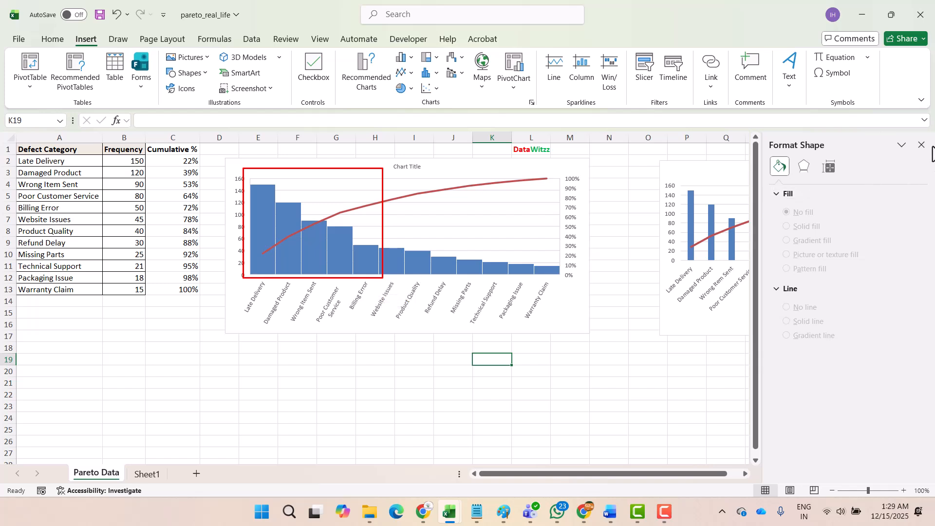
left_click(921, 144)
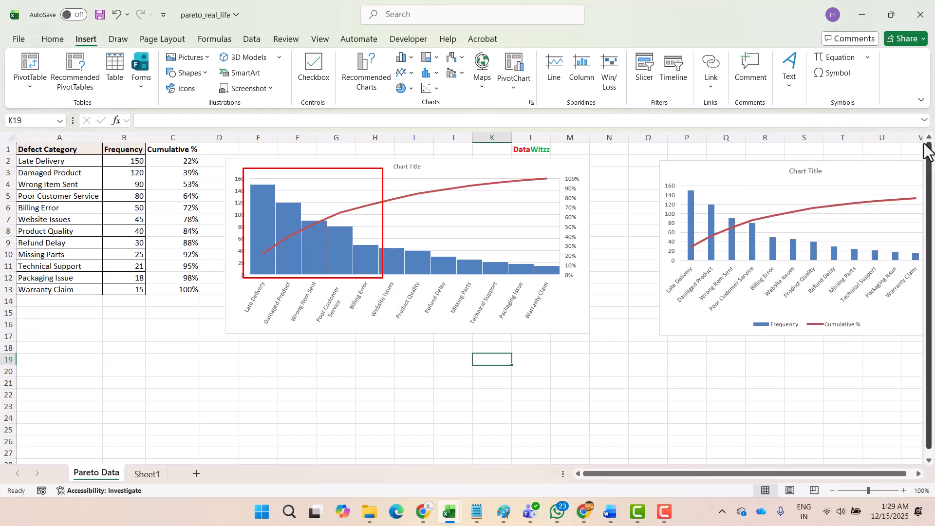
Step: Nudge the Pareto chart slightly upward beneath the highlight rectangle
left_click(578, 313)
mouse_move(578, 313)
left_mouse_down()
mouse_move(597, 346)
mouse_move(565, 311)
mouse_move(578, 313)
left_mouse_up()
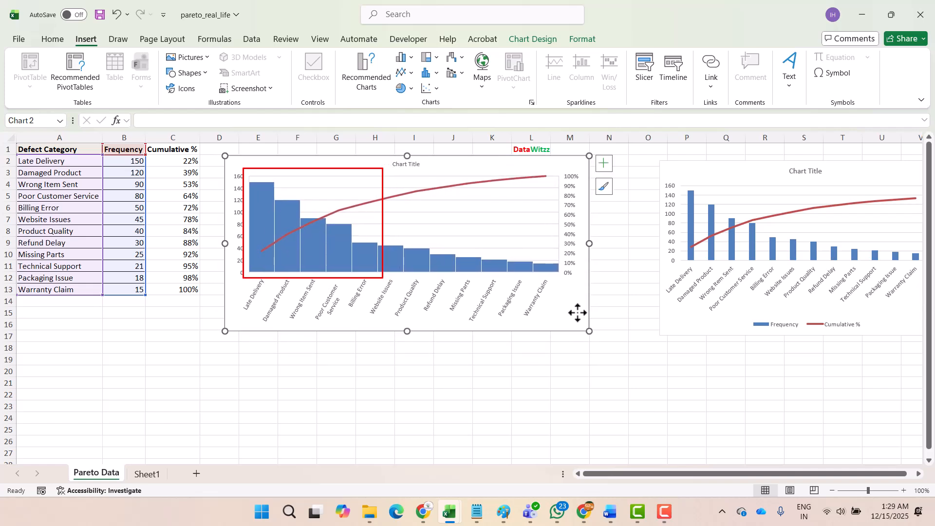